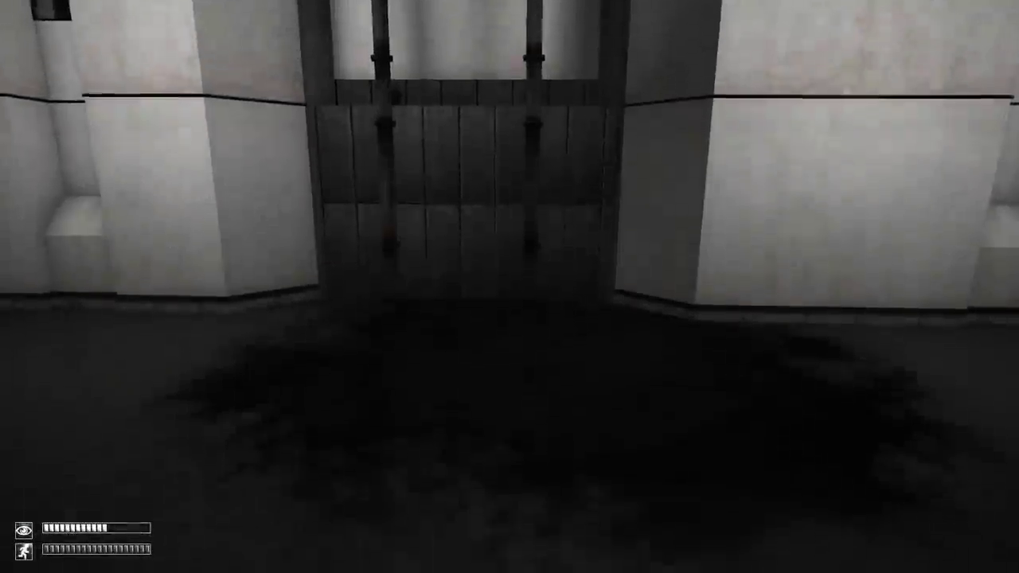
pyautogui.press('w')
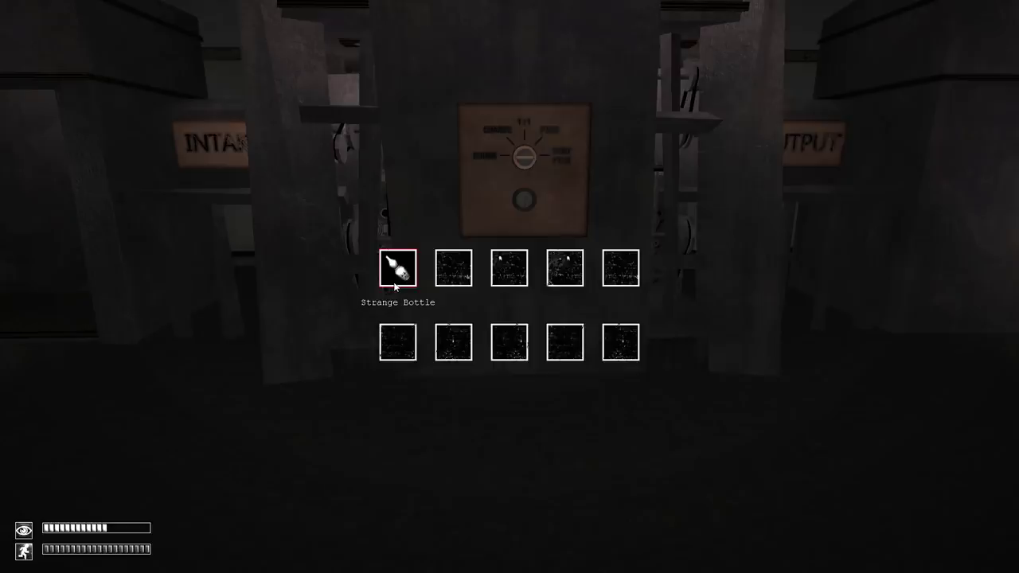
# Walk over the stain to the gated door and drink the Strange Bottle
pyautogui.doubleClick(395, 279)
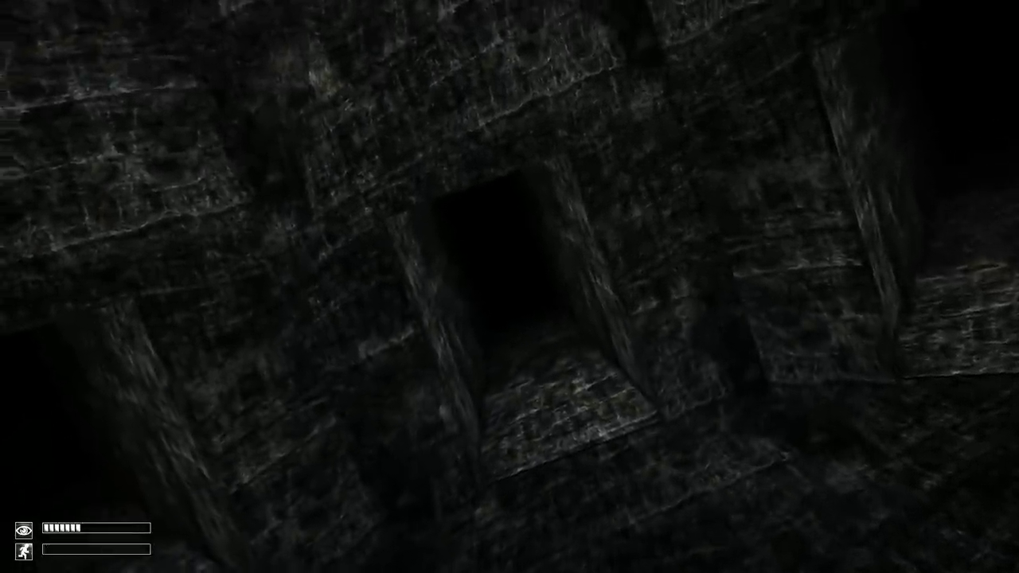
# Walk through the starting chamber's doorway toward the document and onward
pyautogui.press('space')
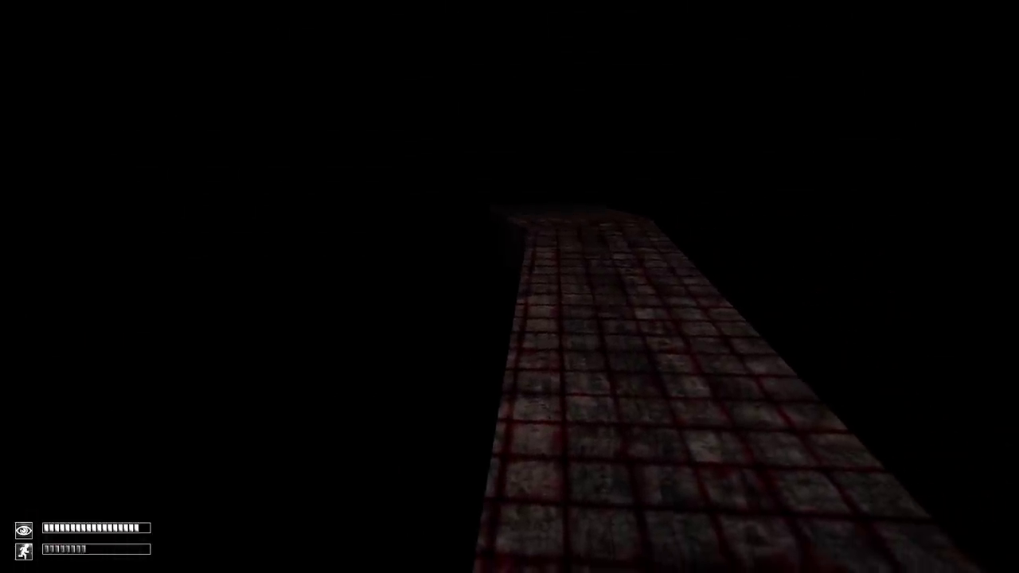
# Sprint along the narrow tiled walkway toward the facility exit
pyautogui.hotkey('shift', 'w')
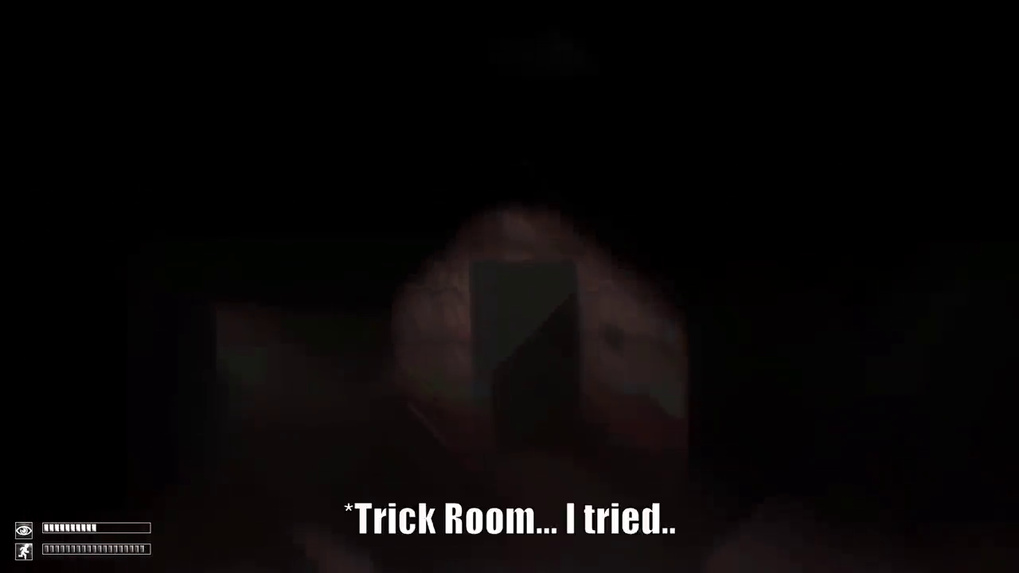
# Walk up to the trick room door and face the button beside it
pyautogui.press('w')
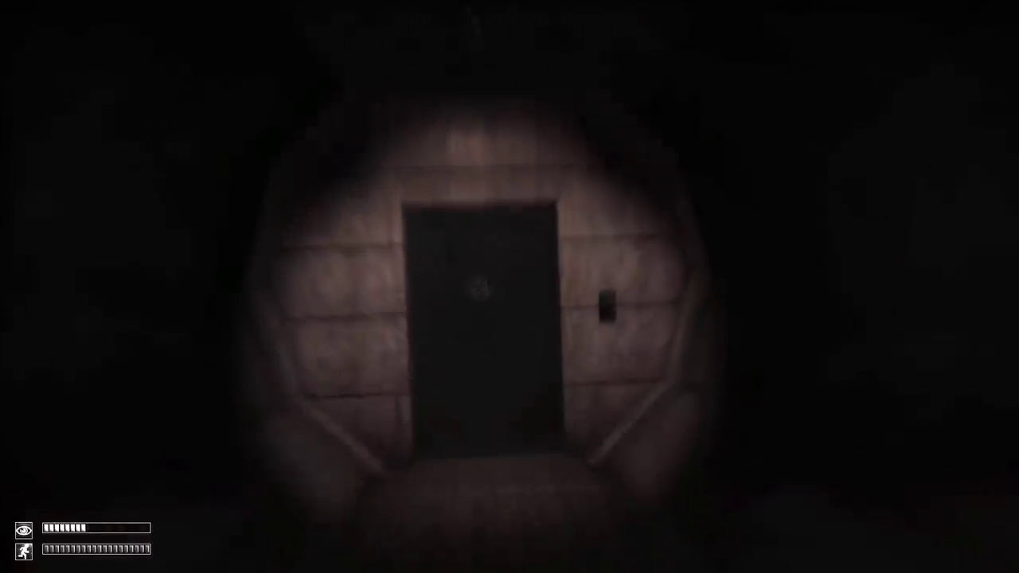
pyautogui.press('w')
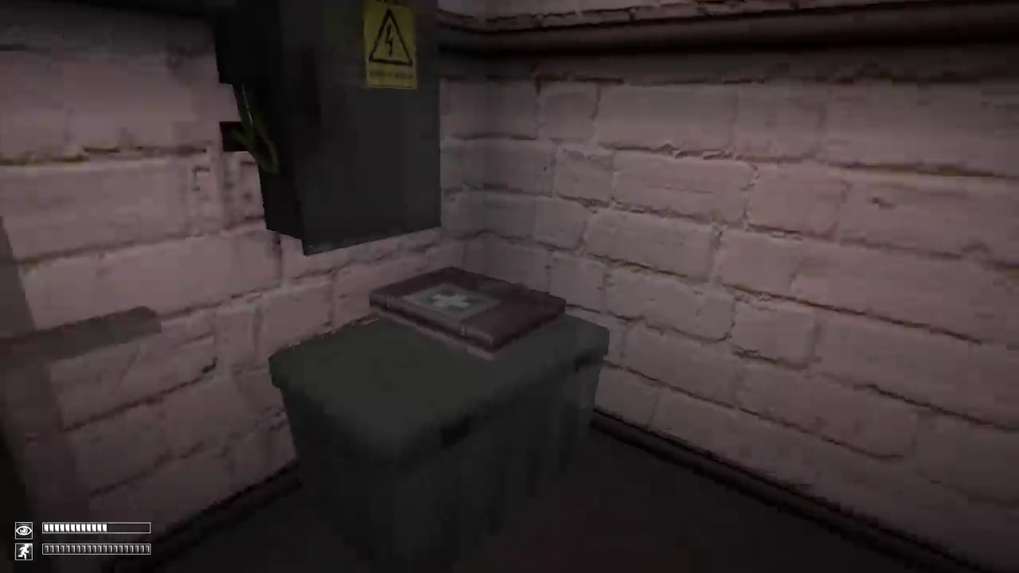
# Check the inventory and use the keycard to open the far corridor door
pyautogui.press('Tab')
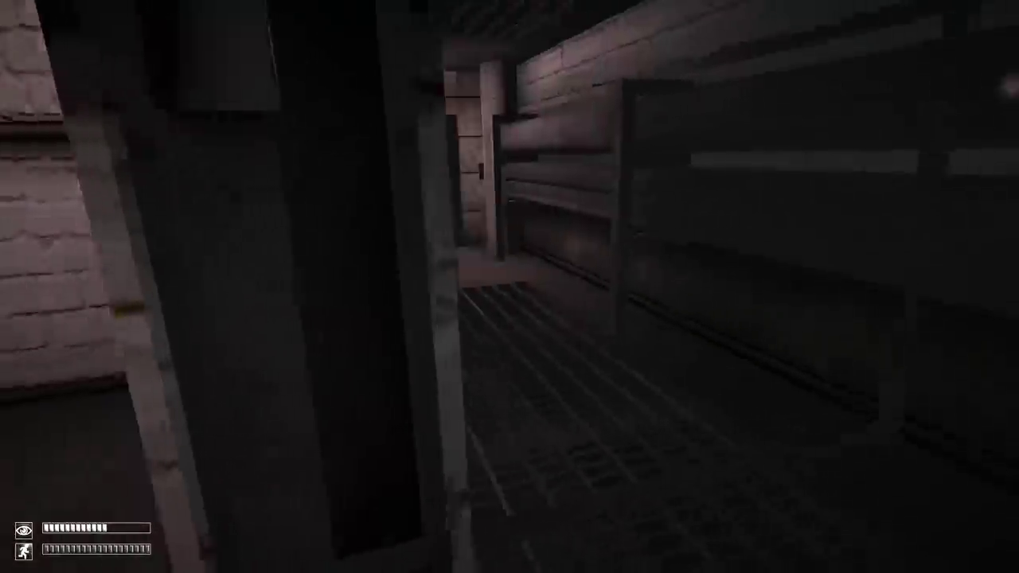
pyautogui.press('w')
pyautogui.press('w')
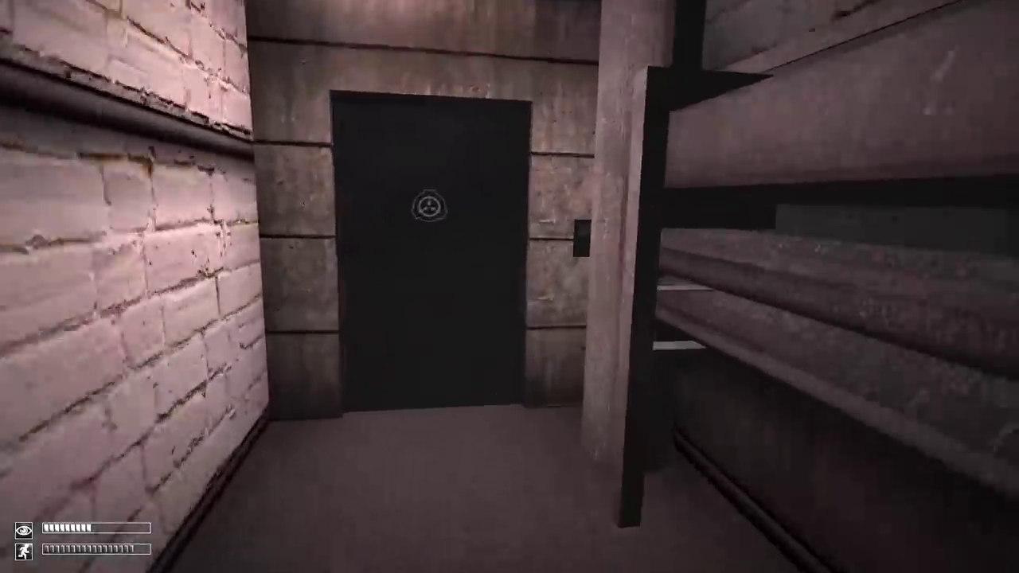
pyautogui.press('Tab')
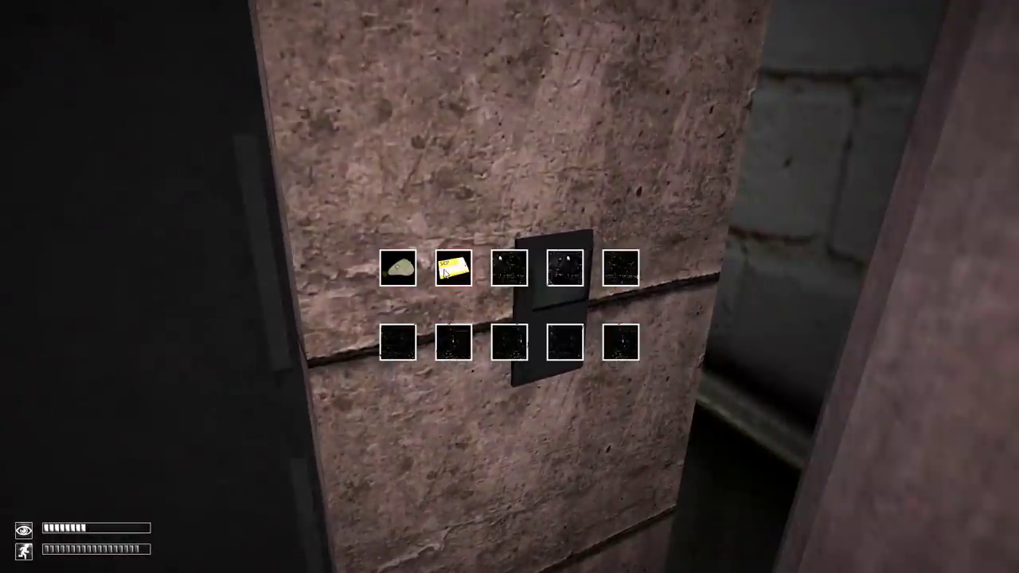
pyautogui.doubleClick(444, 273)
# Walk through the door, past the keycard slot and bench, into the elevator hallway
pyautogui.press('w')
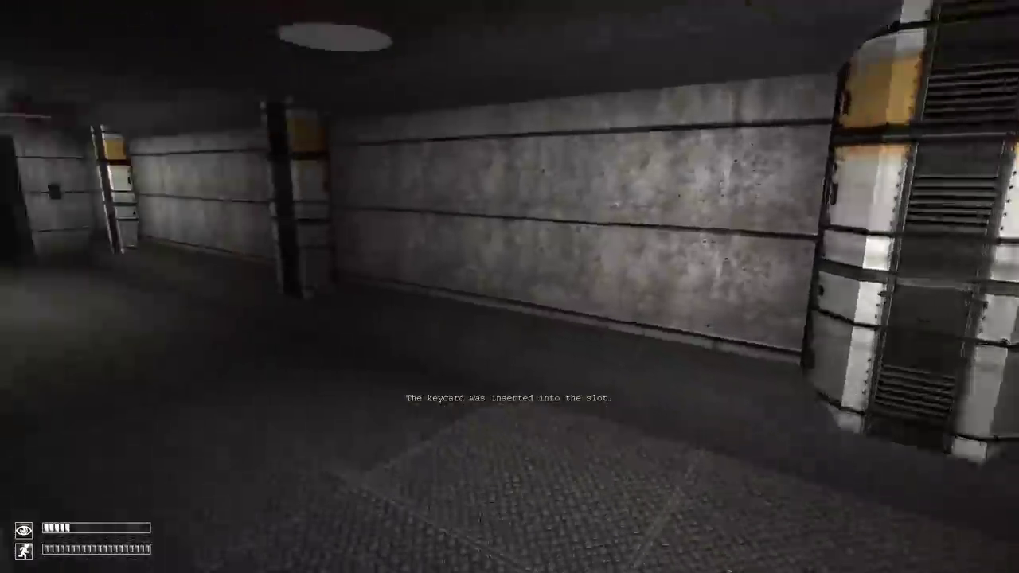
pyautogui.press('w')
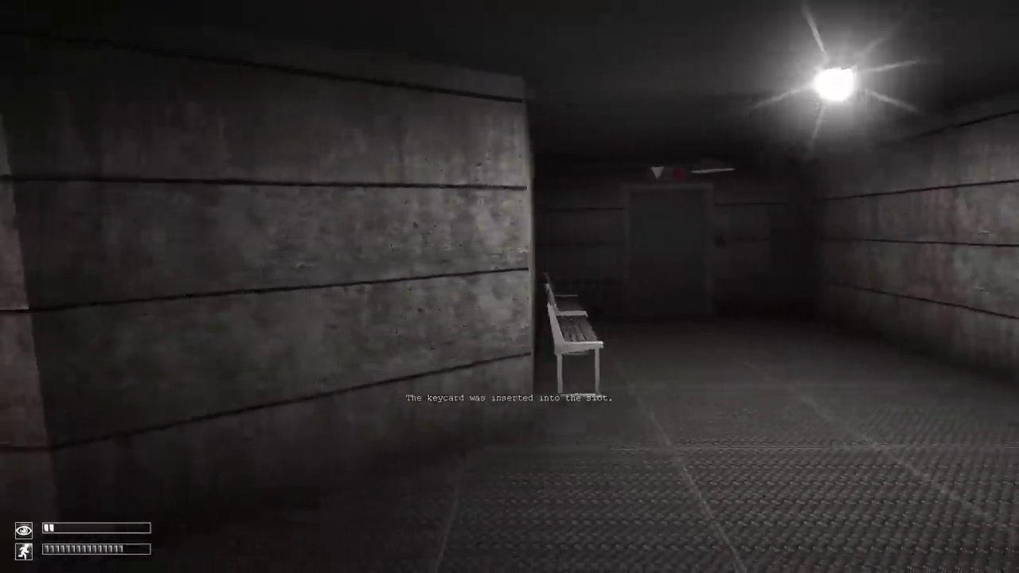
pyautogui.press('w')
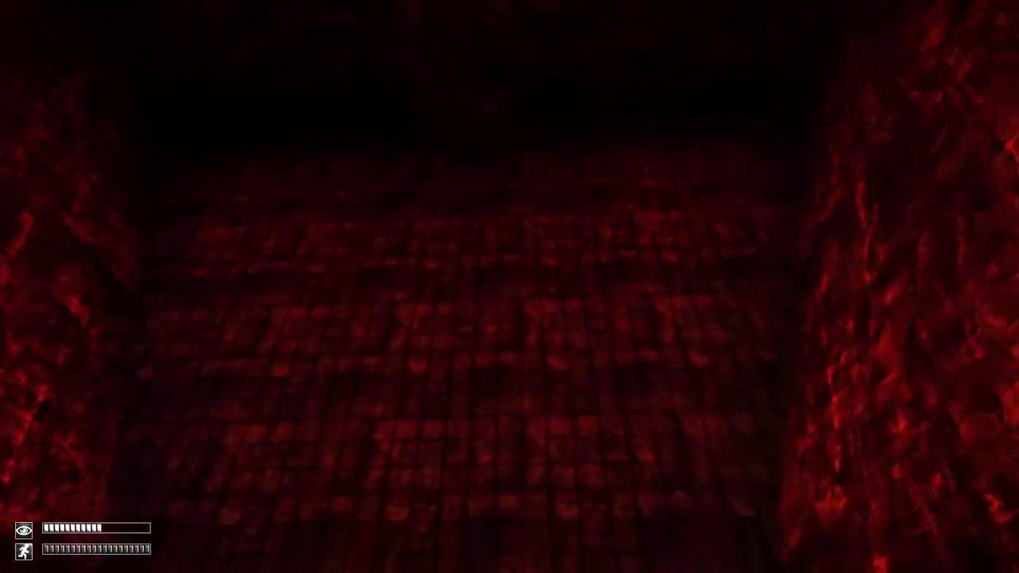
pyautogui.press('F3')
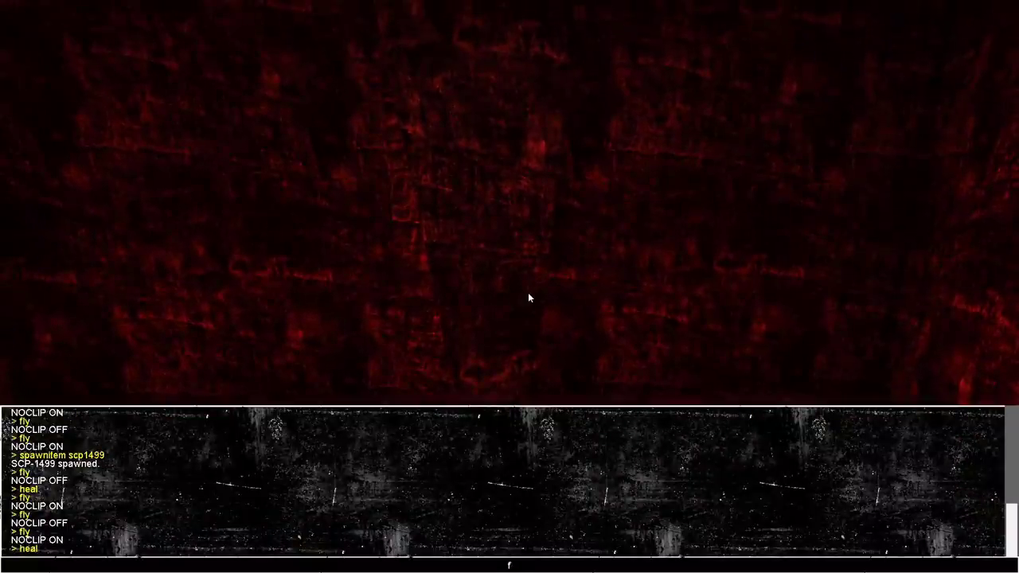
pyautogui.press('F3')
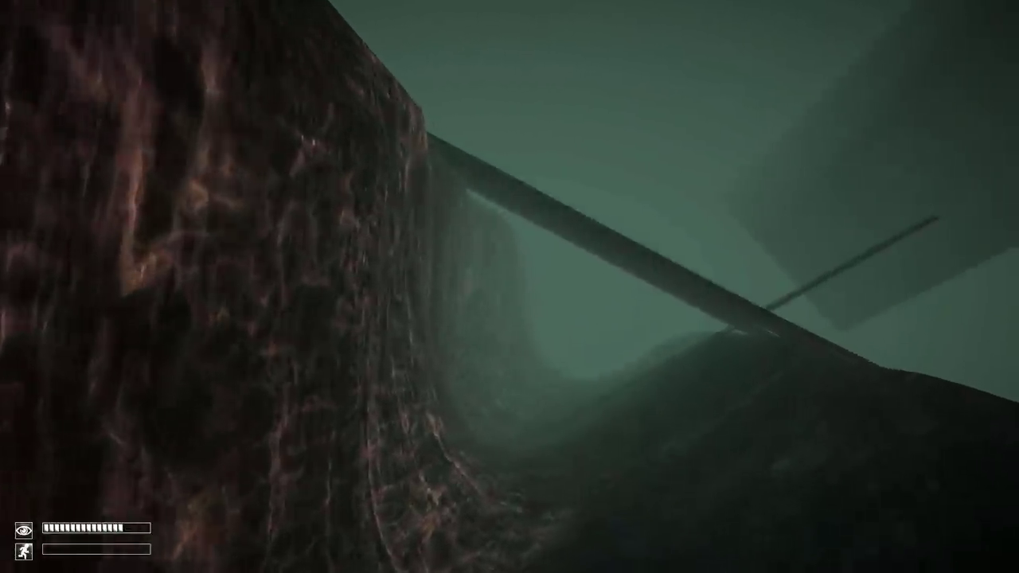
# Walk along the green trench and move in beneath the dark beams
pyautogui.press('w')
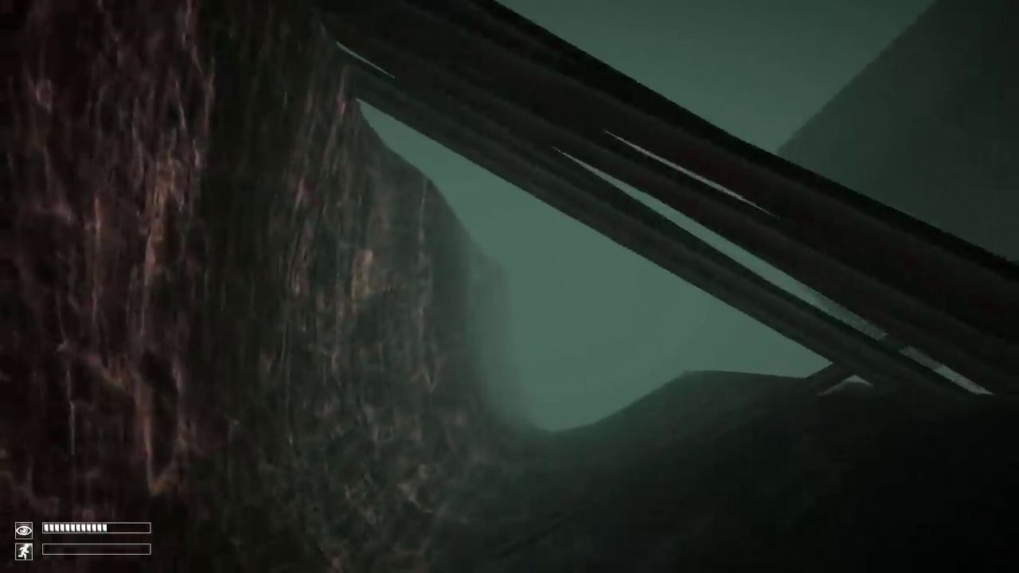
pyautogui.press('w')
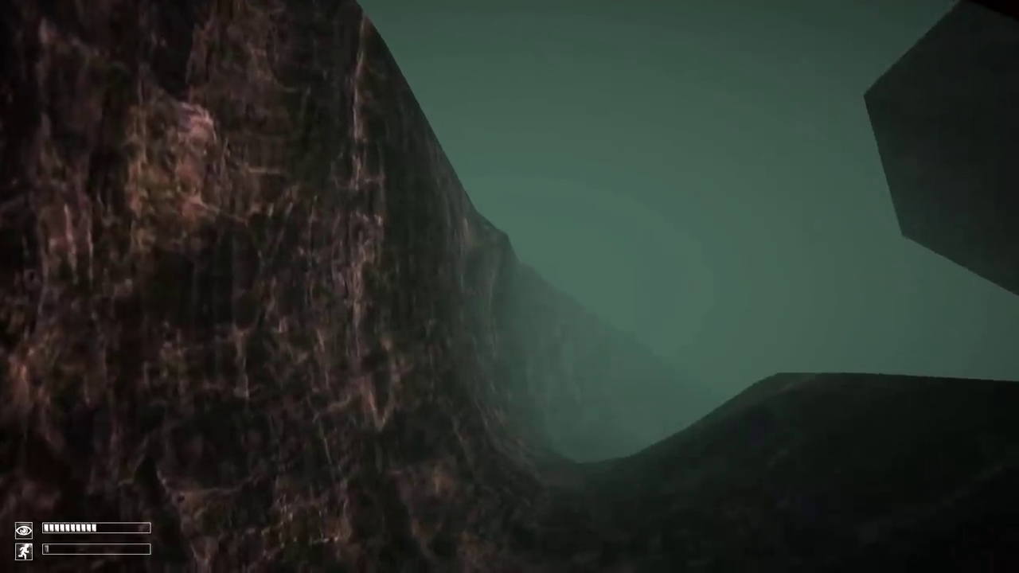
pyautogui.press('w')
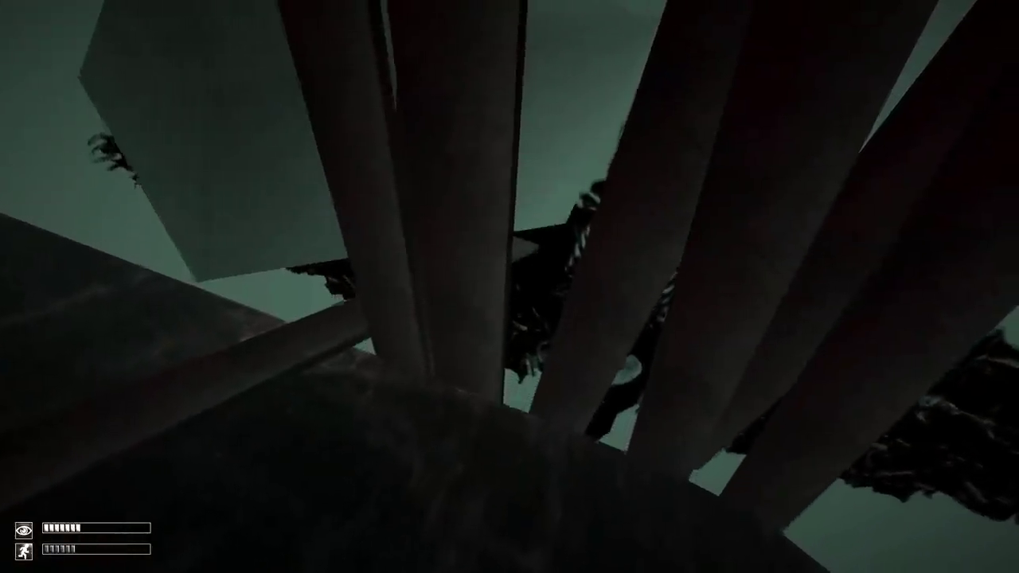
pyautogui.press('w')
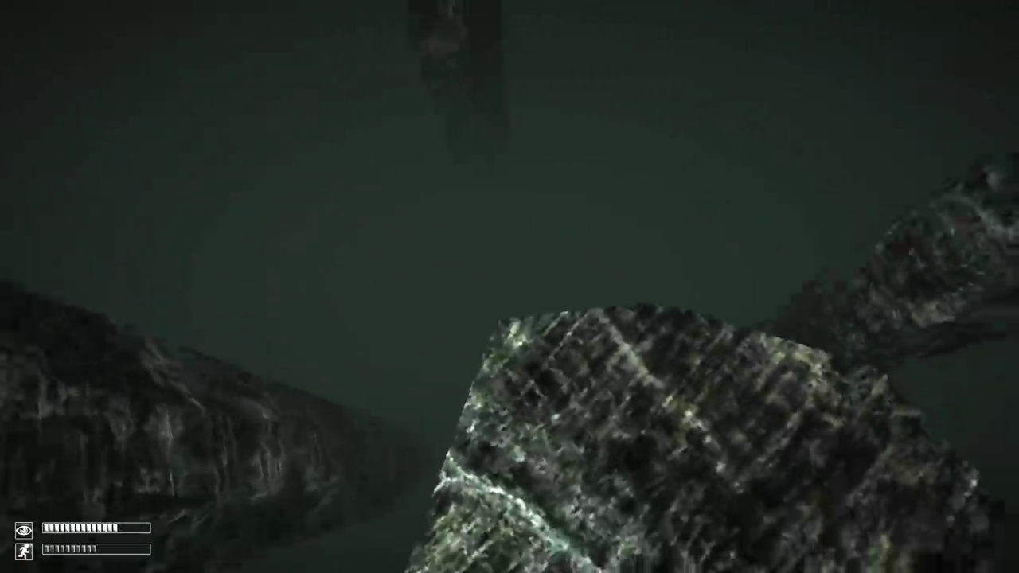
# Blink to reset the blink meter while crossing the green rocky area
pyautogui.press('space')
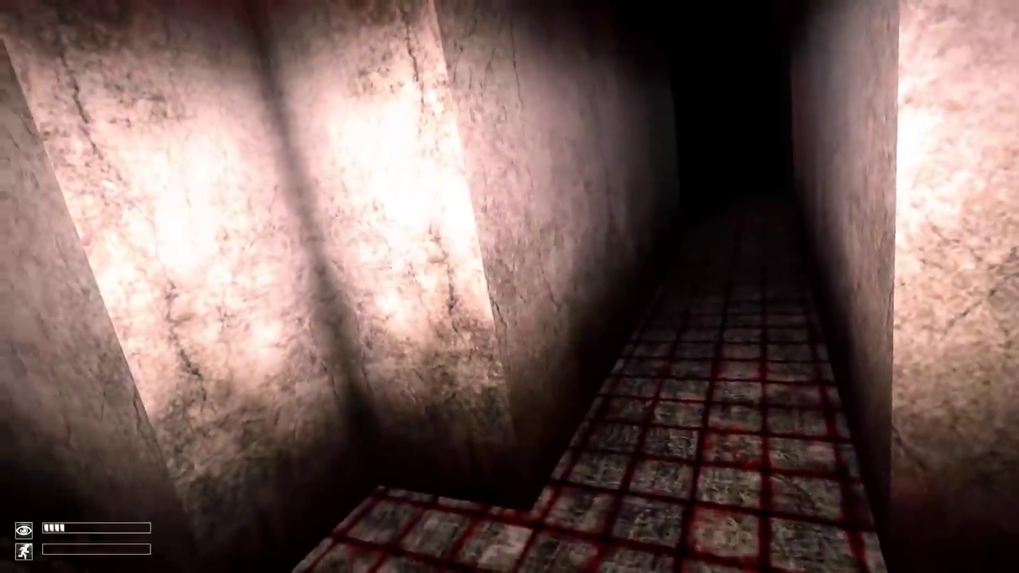
# Close the inventory and enter the red-grouted tiled corridor
pyautogui.press('Tab')
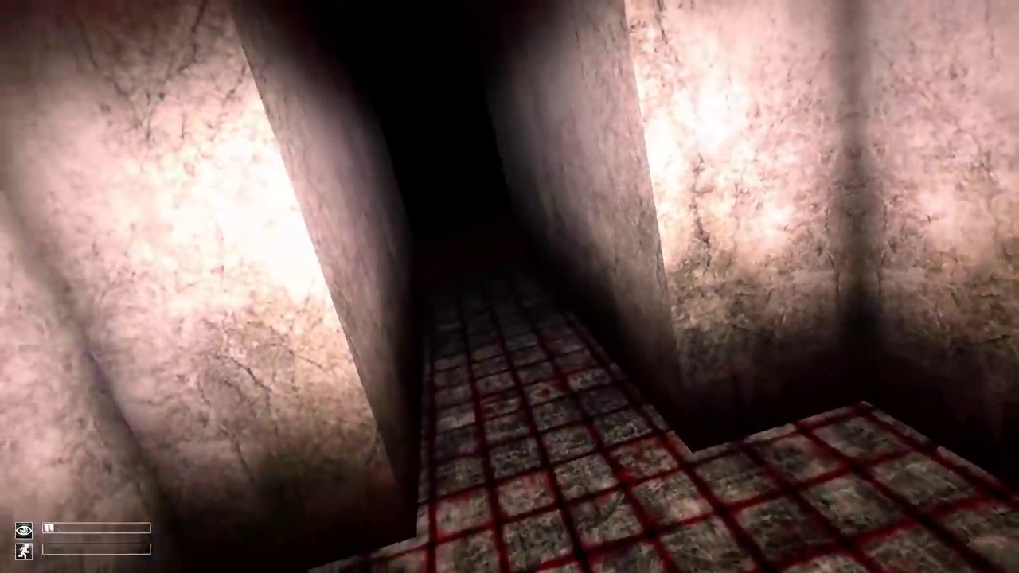